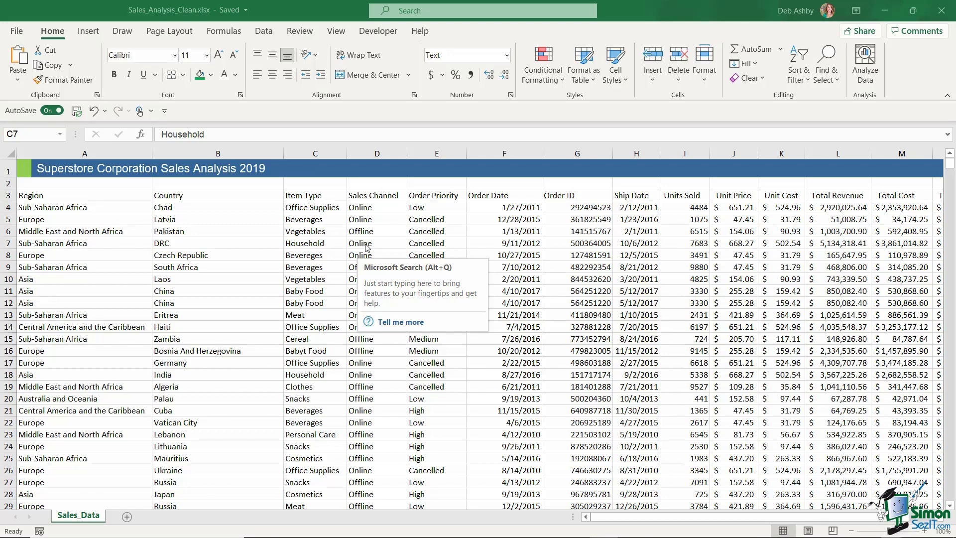
Step: Turn off AutoSave for the Sales_Analysis_Clean workbook
left_click(366, 243)
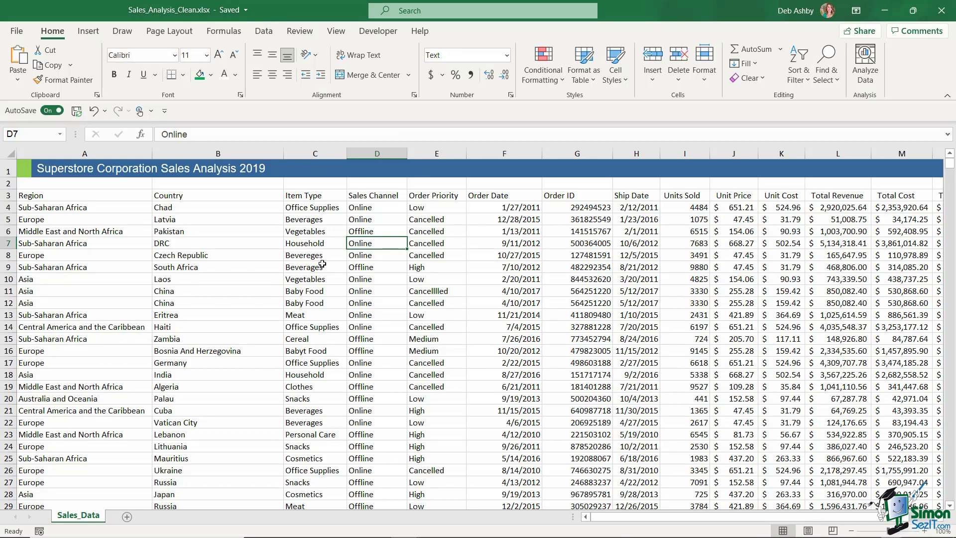
left_click(309, 245)
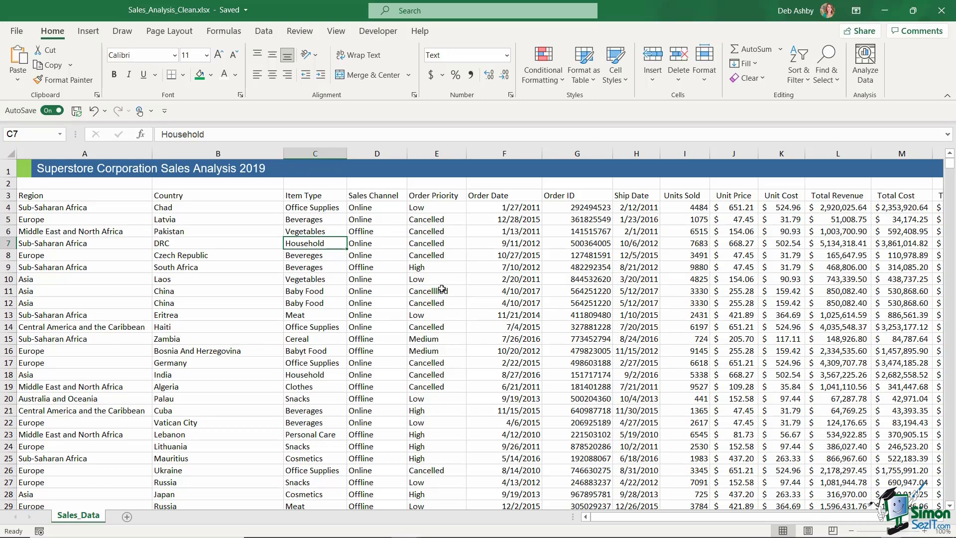
left_click(52, 110)
left_click(231, 266)
left_click(379, 270)
left_click(370, 302)
key("Left")
left_click(367, 319)
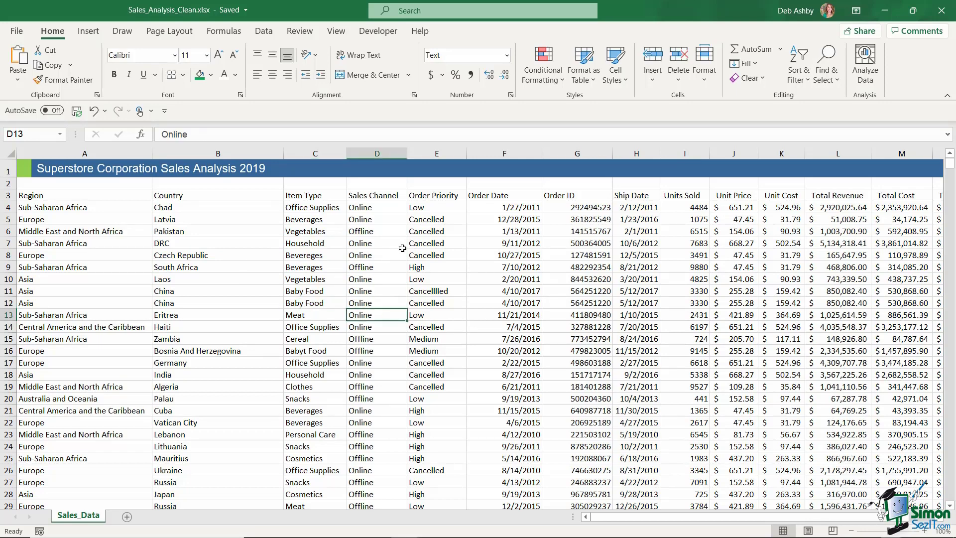
Step: Browse the light, medium and dark table styles available for formatting the sales data as a table
left_click(436, 255)
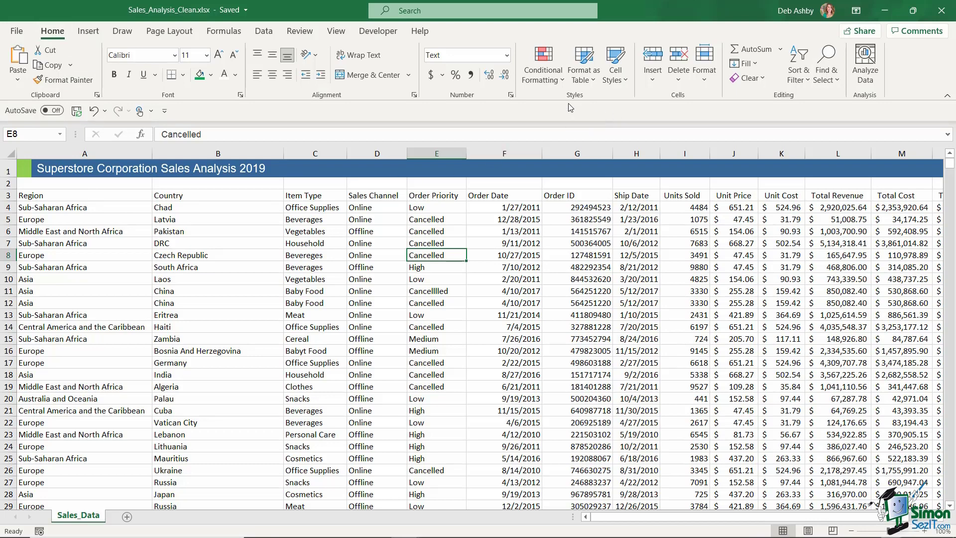
left_click(596, 82)
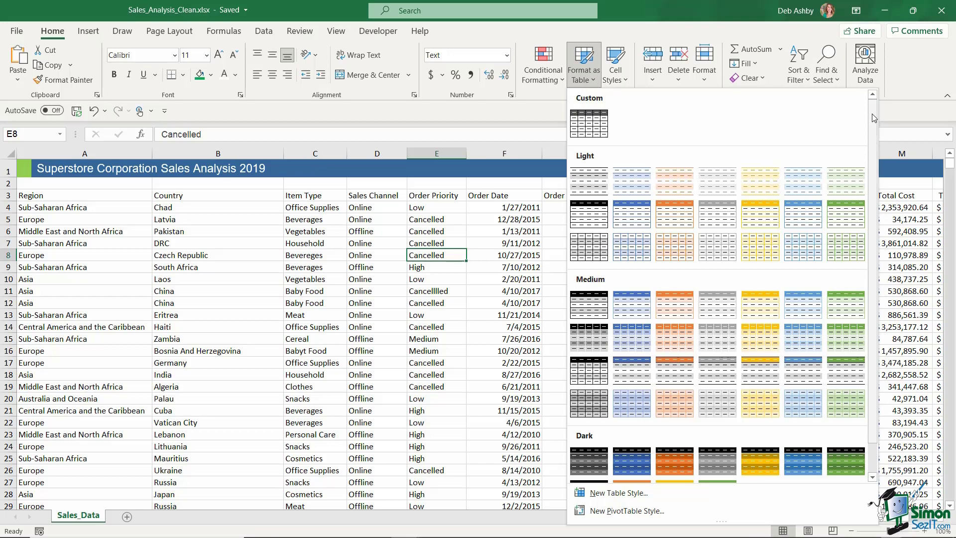
left_click_drag(880, 129, 882, 159)
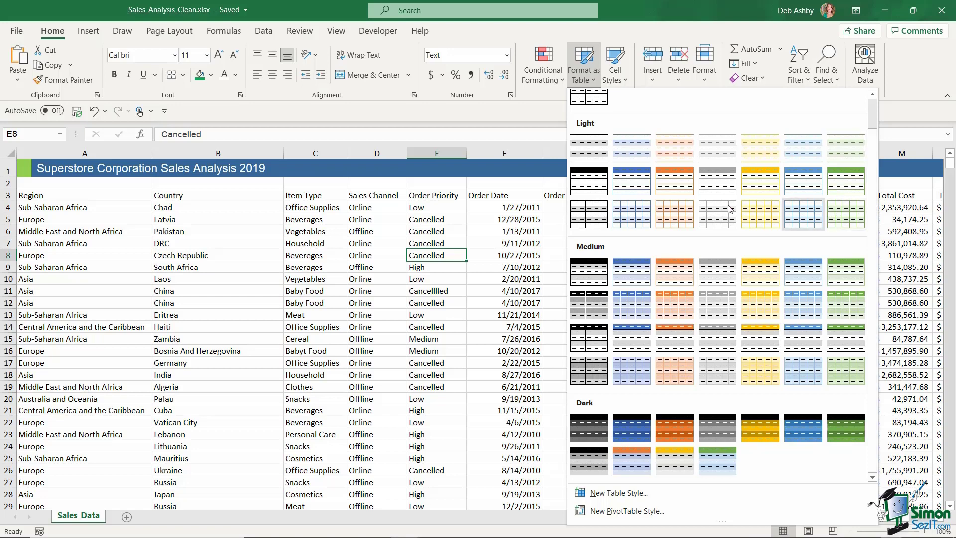
left_click_drag(877, 198, 877, 155)
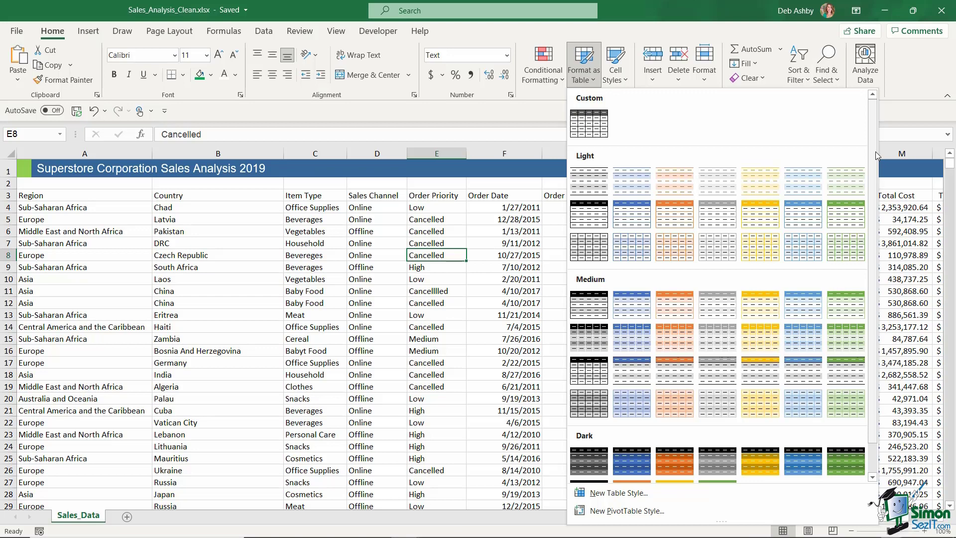
left_click(698, 7)
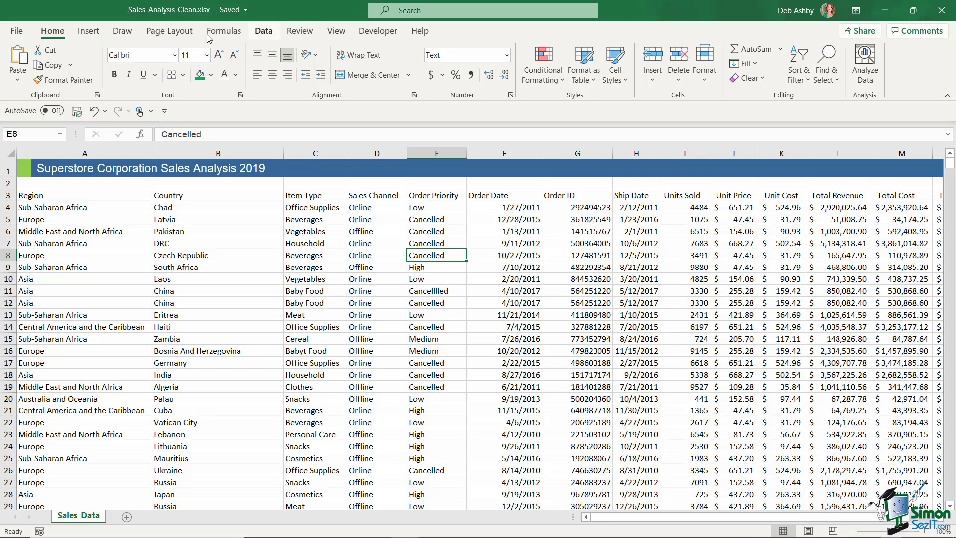
Step: Apply the Gallery theme to the workbook and review the table style colours it offers
left_click(162, 36)
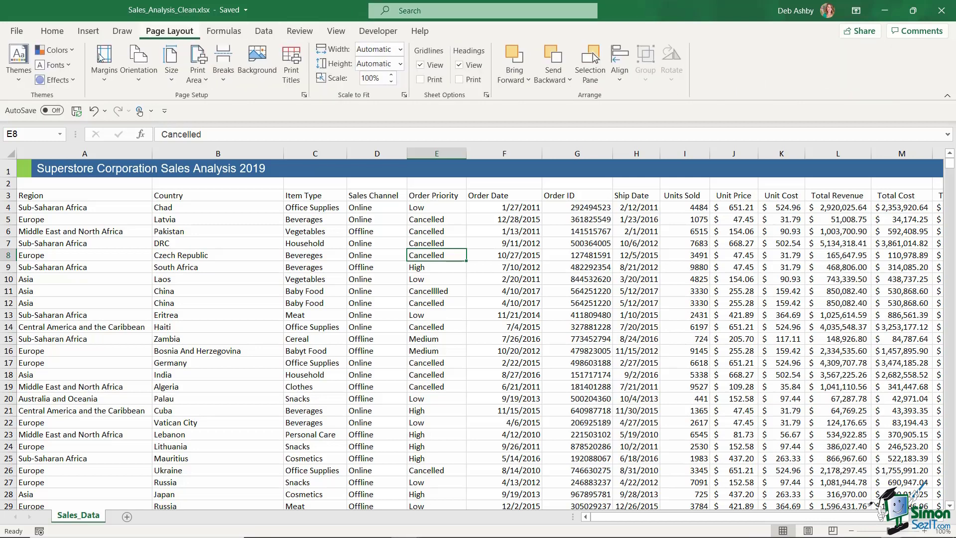
left_click(20, 80)
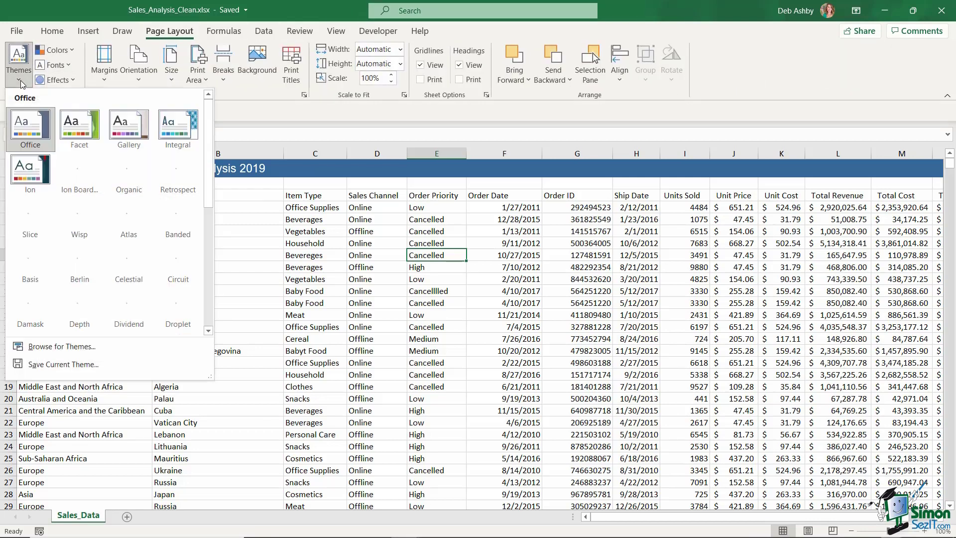
left_click(131, 134)
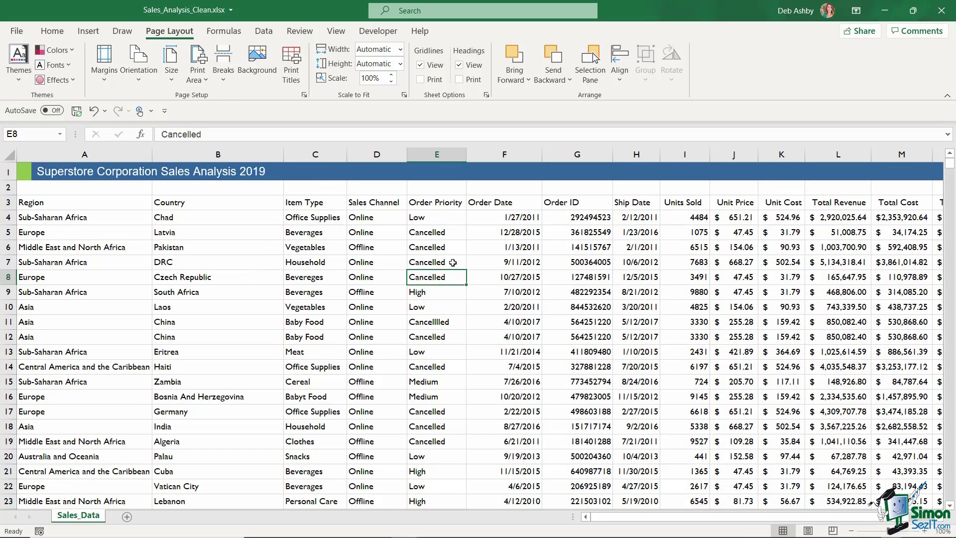
left_click(53, 31)
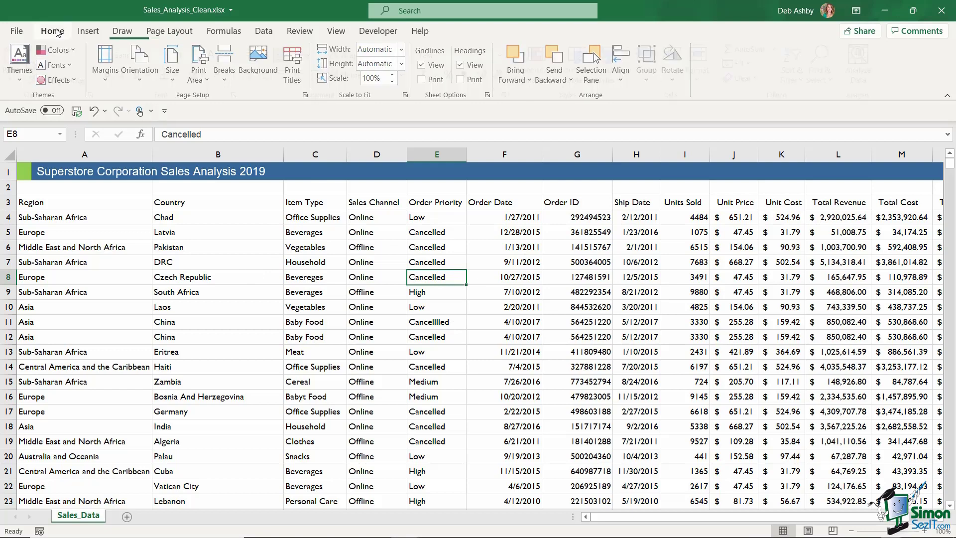
left_click(592, 76)
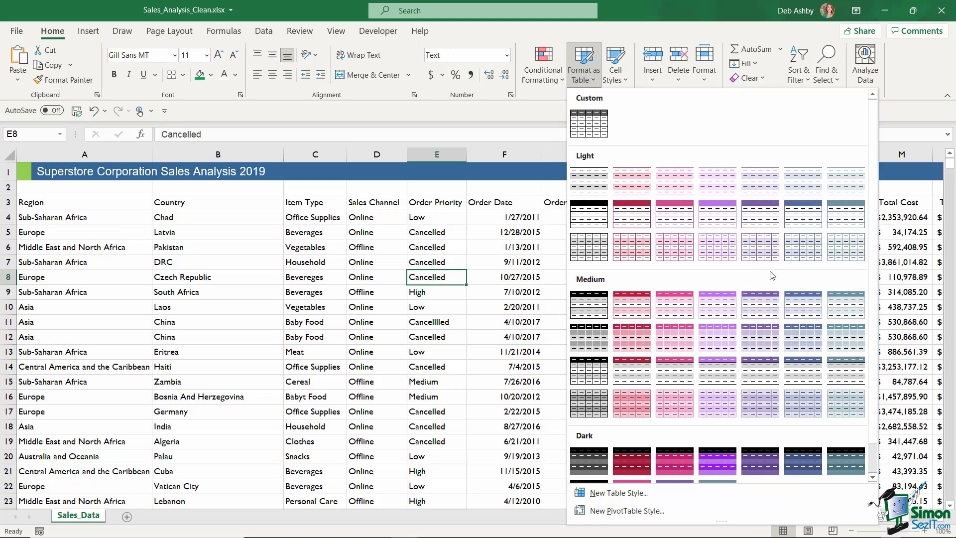
Step: Switch the workbook theme back to Office
left_click(184, 35)
left_click(18, 62)
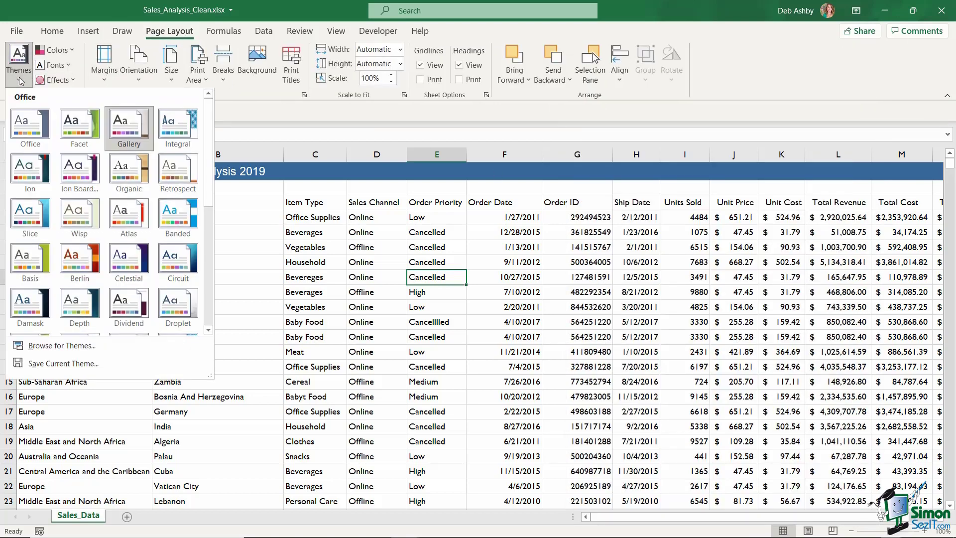
left_click(24, 129)
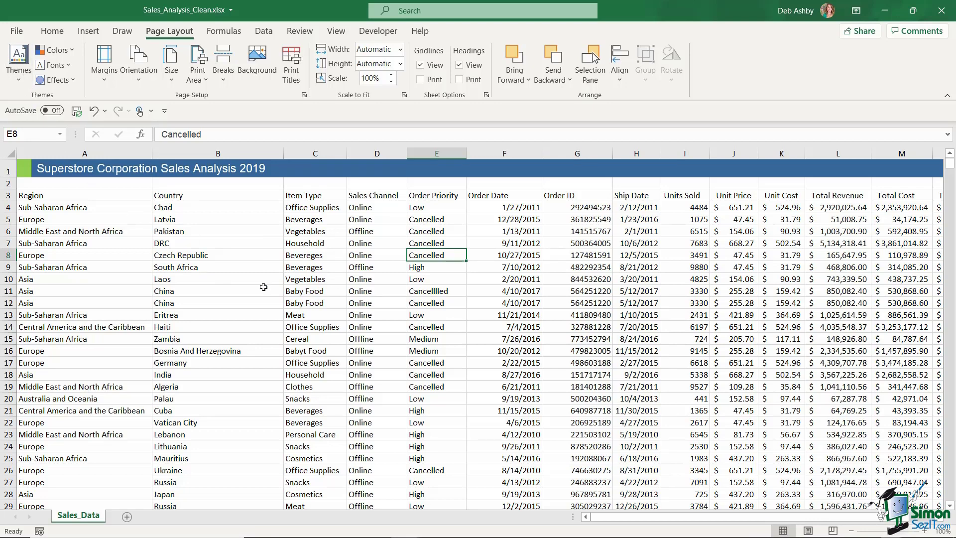
Step: Format the sales data in A3:N10004 as a table with headers, using the black-and-grey banded Medium style
left_click(53, 31)
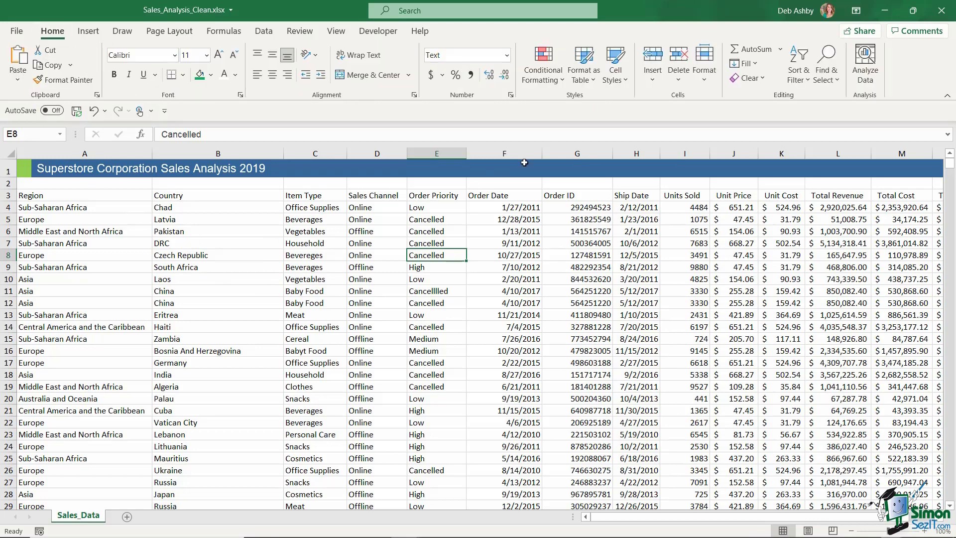
left_click(593, 79)
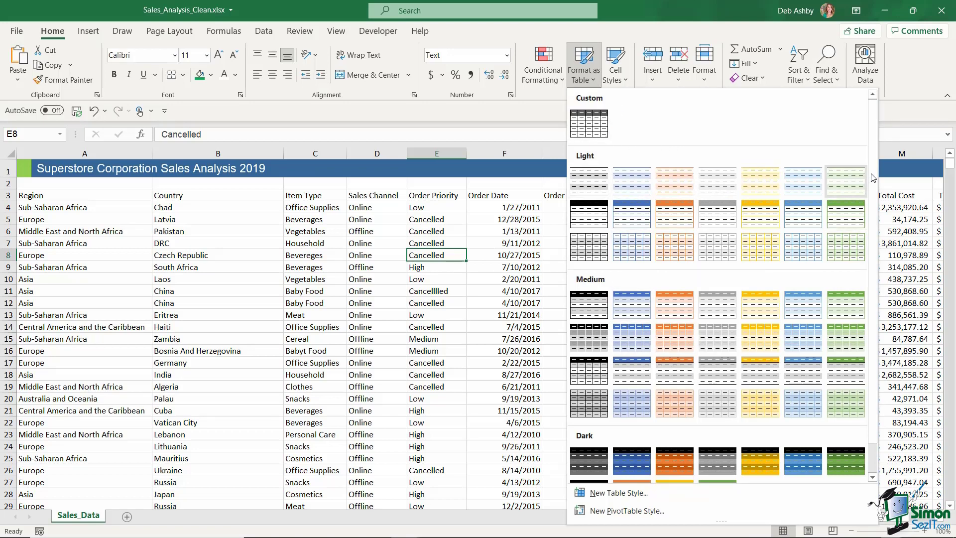
scroll(876, 229, "down", 1)
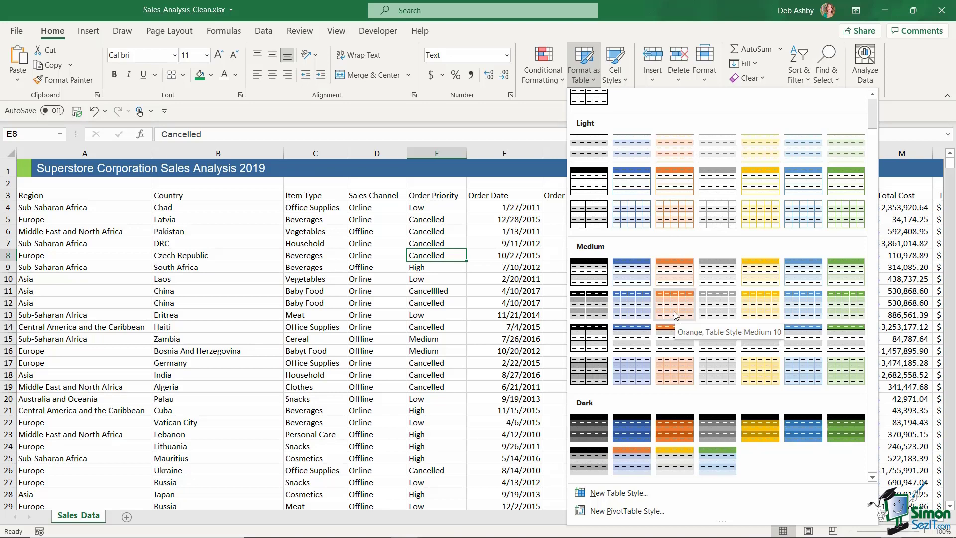
left_click(589, 313)
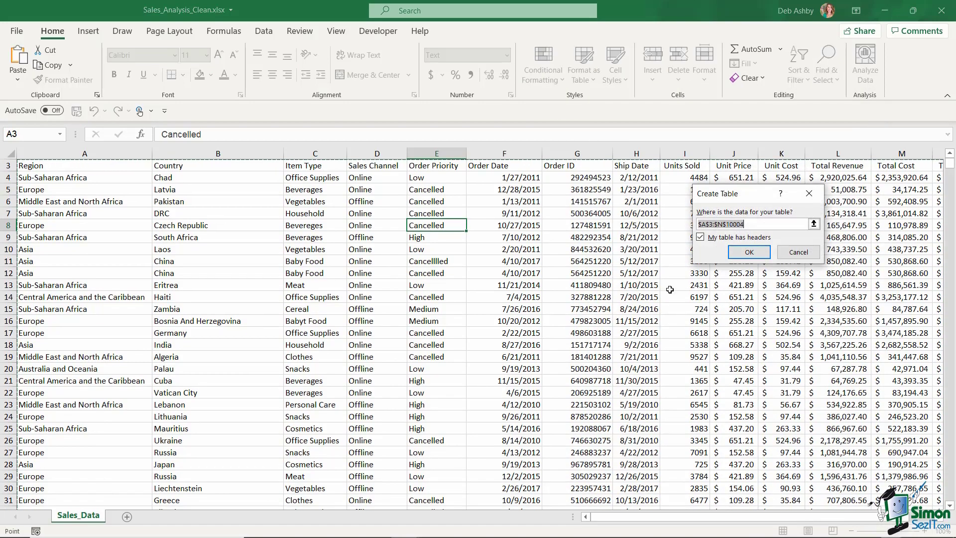
left_click(752, 253)
left_click(543, 273)
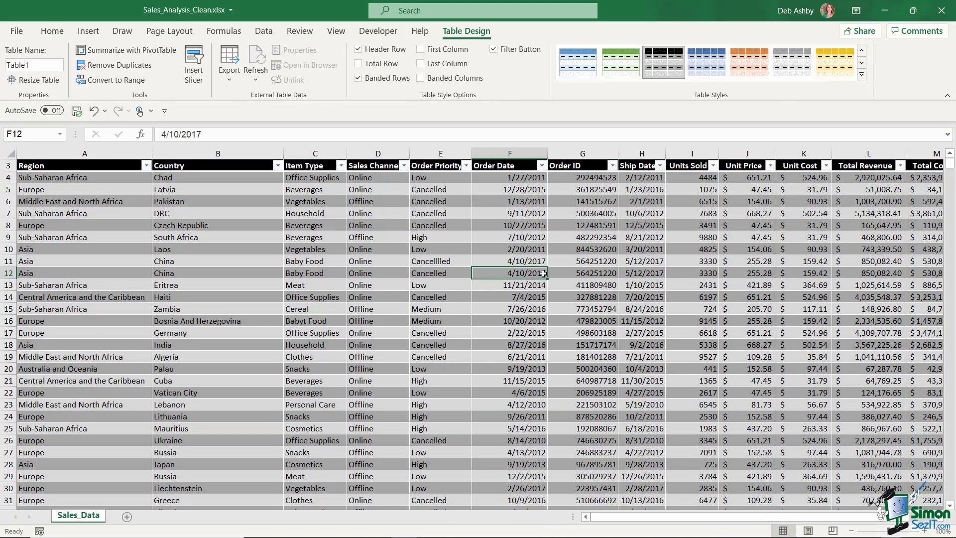
Step: Change the table's style to Blue, Table Style Medium 6
scroll(514, 251, "up", 1)
left_click(514, 289)
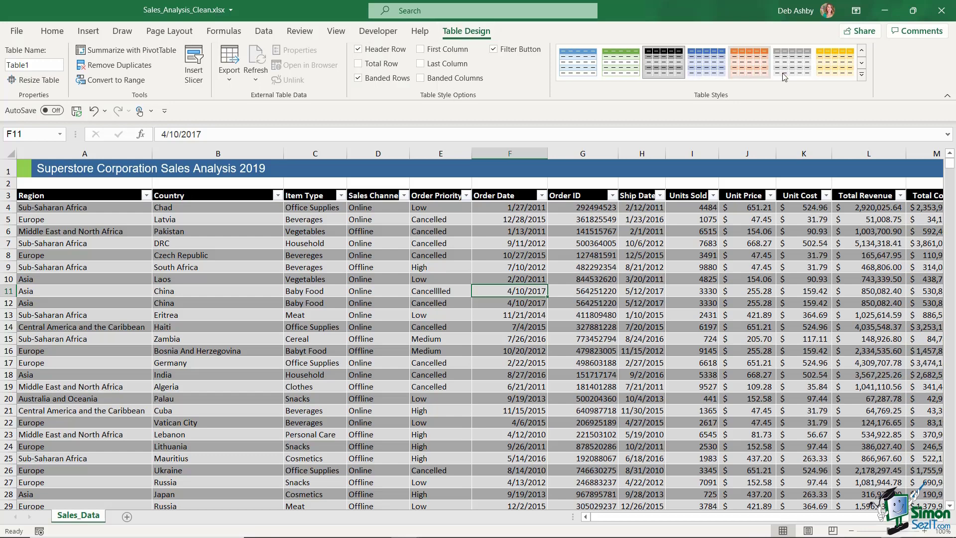
left_click(862, 76)
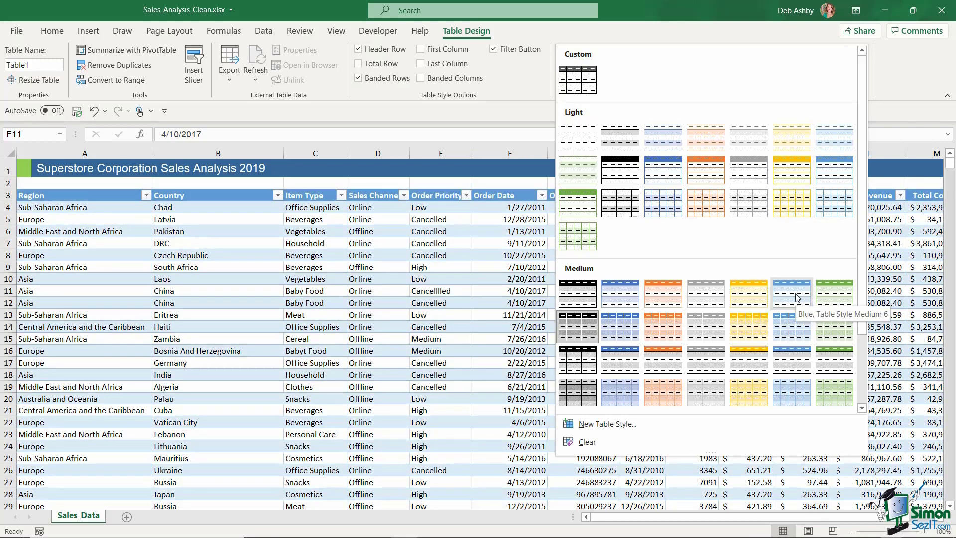
left_click(796, 298)
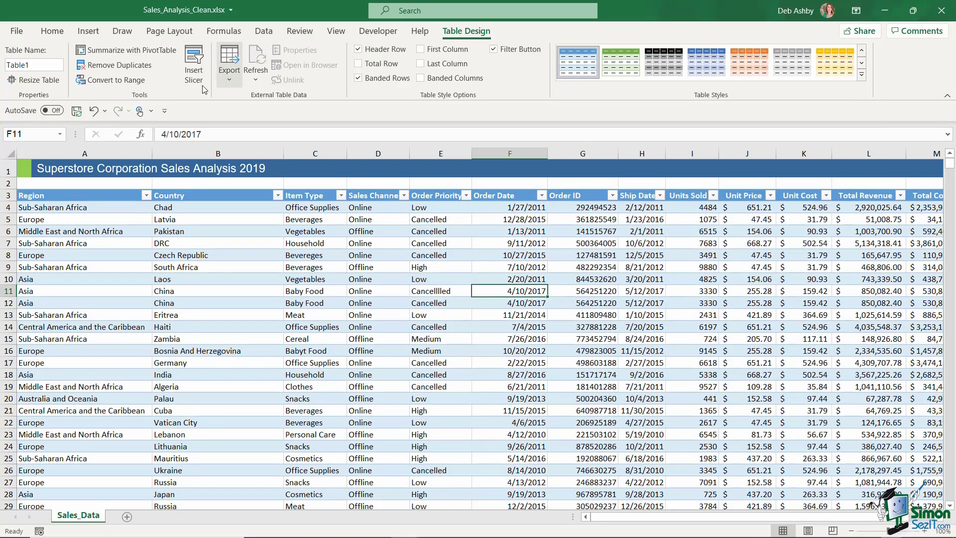
Step: Undo the table style change and the conversion of the sales data to a table
left_click(52, 31)
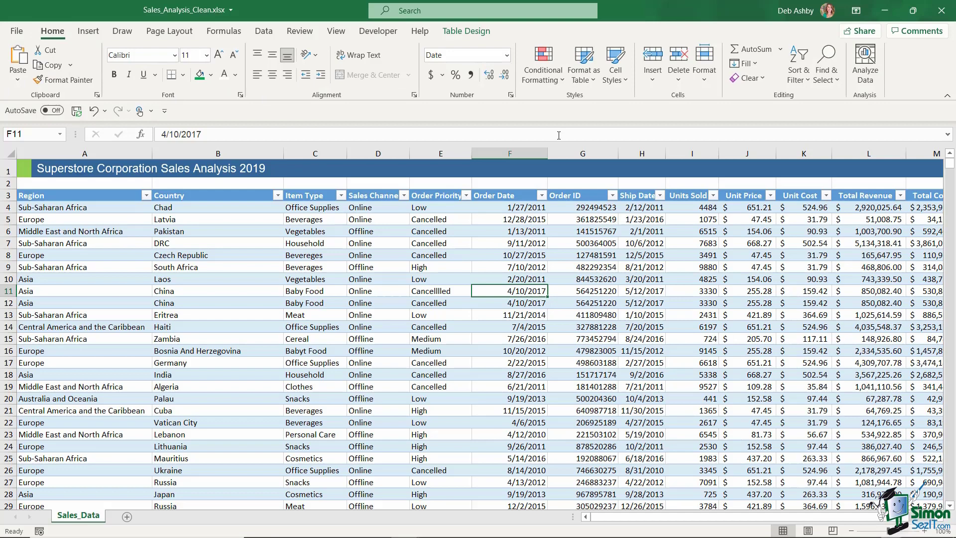
left_click(587, 79)
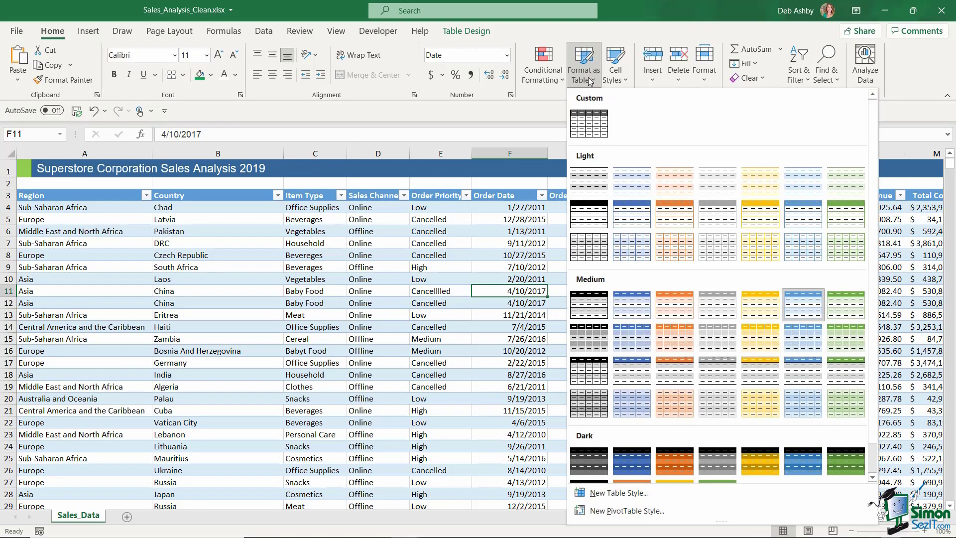
key("ctrl+z")
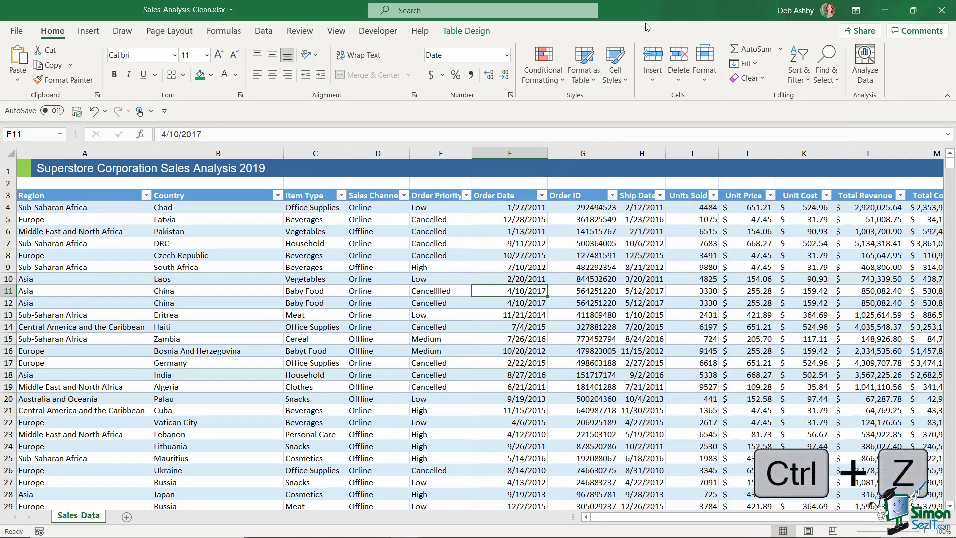
key("ctrl+z")
key("ctrl+z")
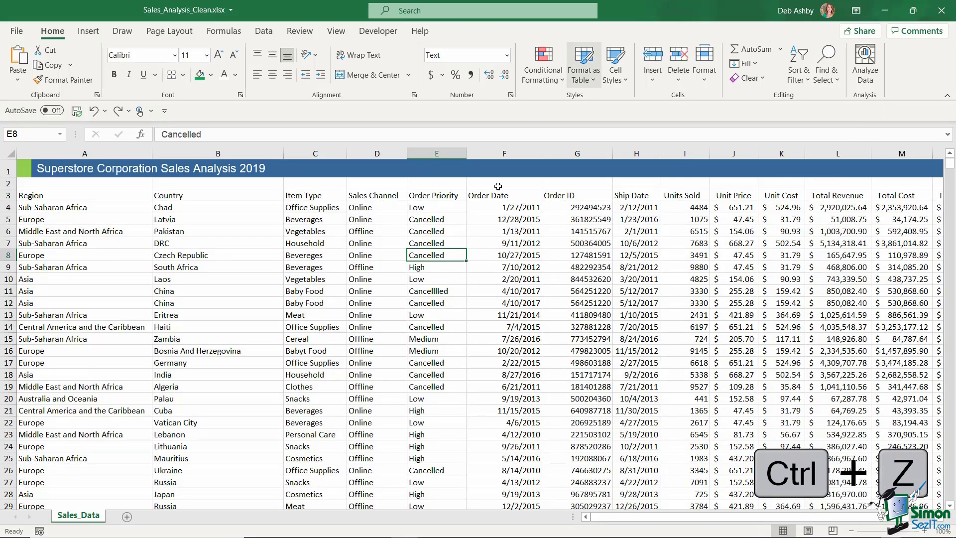
Step: Create a table from the sales data range A3:N10004, treating the first row as headers
left_click(436, 232)
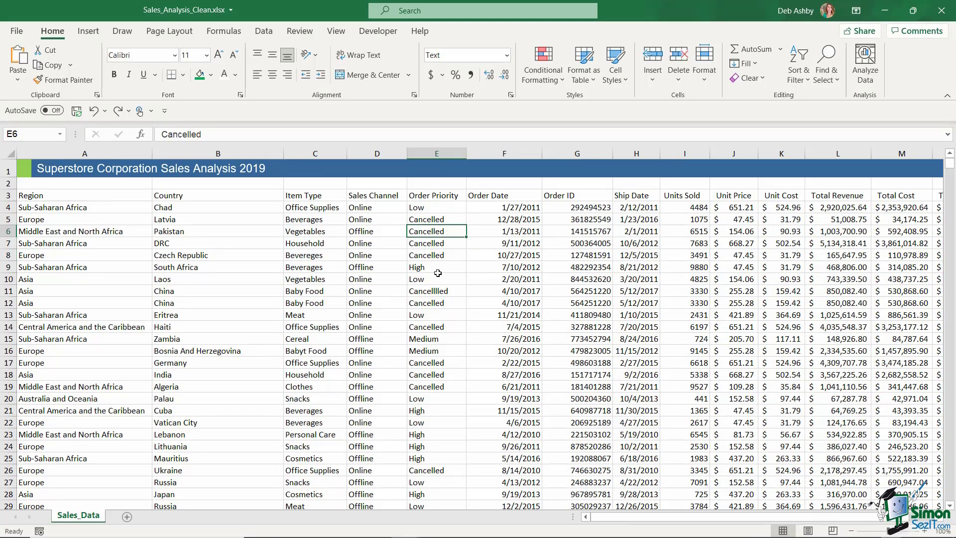
left_click(396, 257)
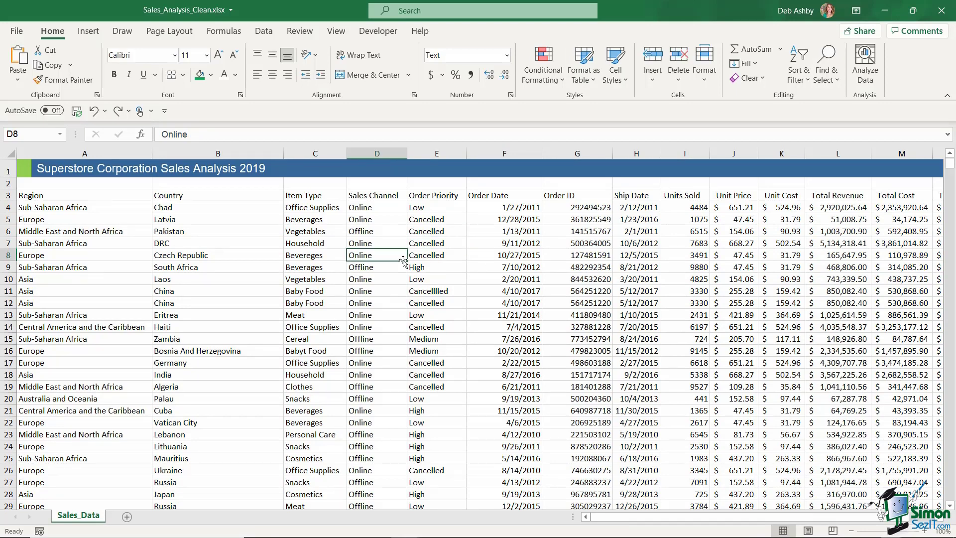
key("ctrl+t")
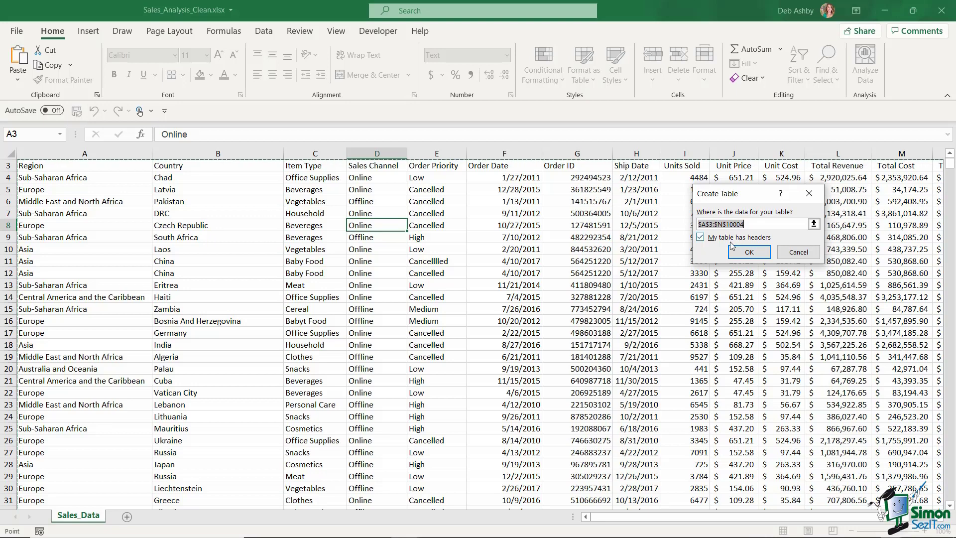
left_click(749, 252)
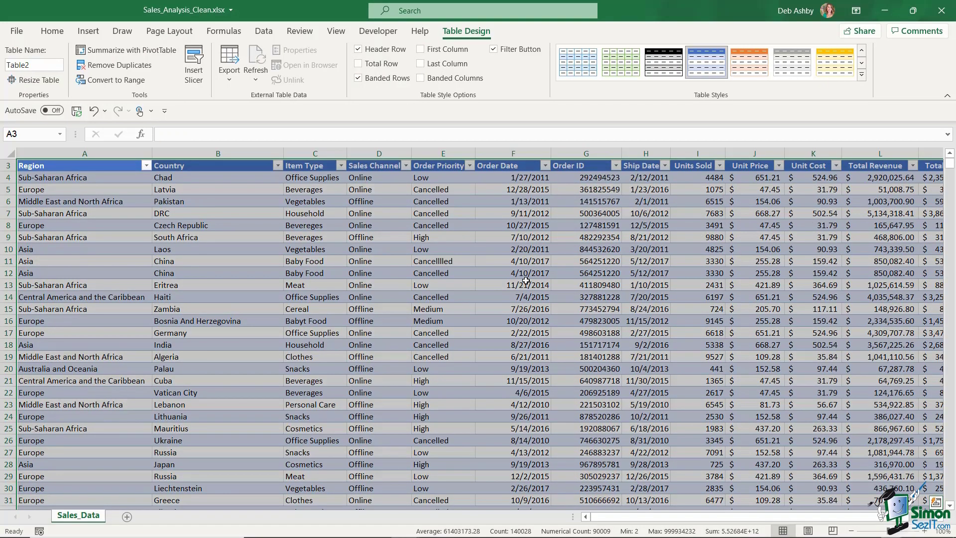
scroll(602, 258, "up", 1)
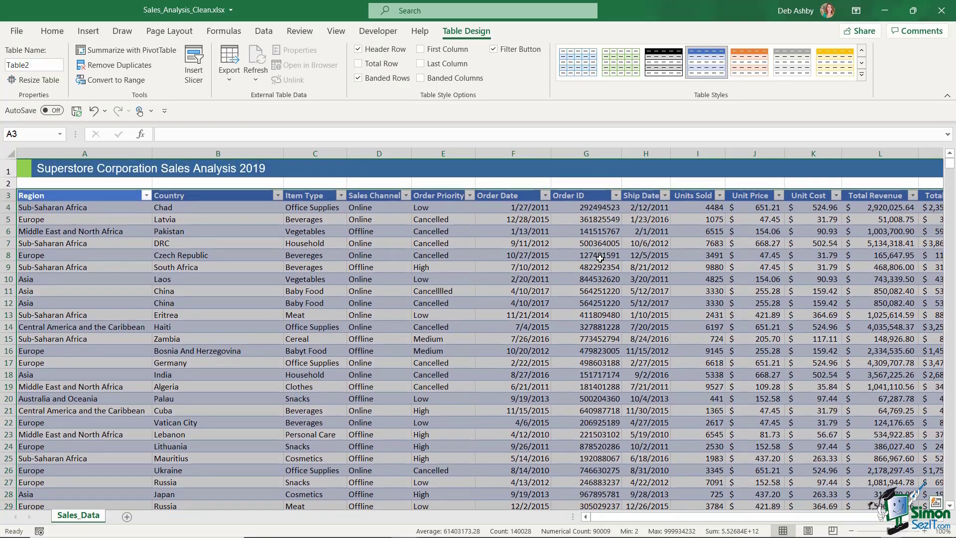
Step: Apply Blue, Table Style Medium 6 to the newly created sales table
left_click(863, 75)
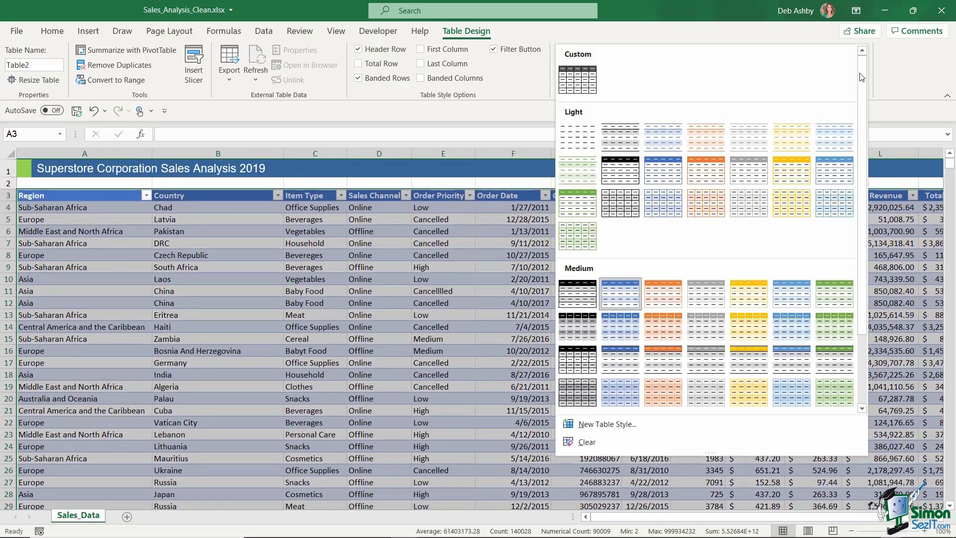
left_click(792, 294)
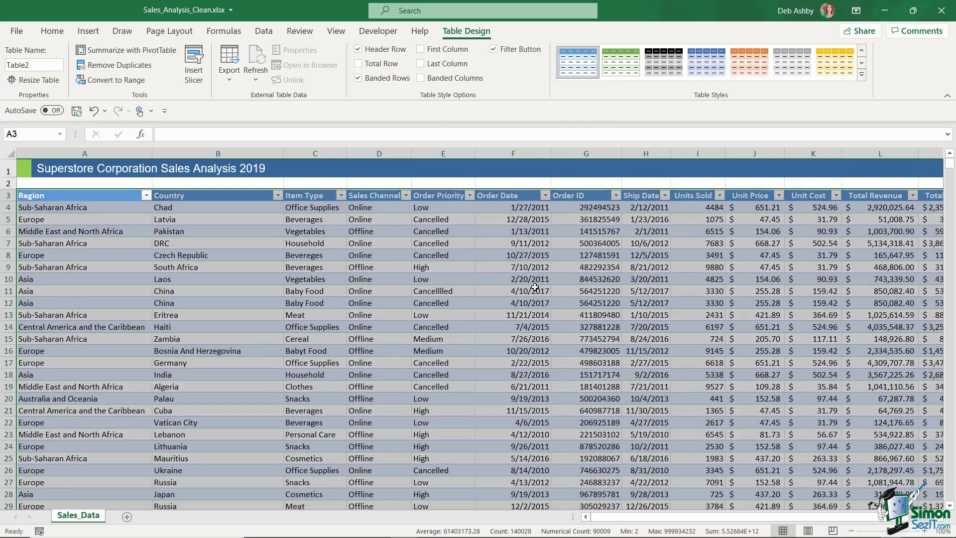
left_click(534, 289)
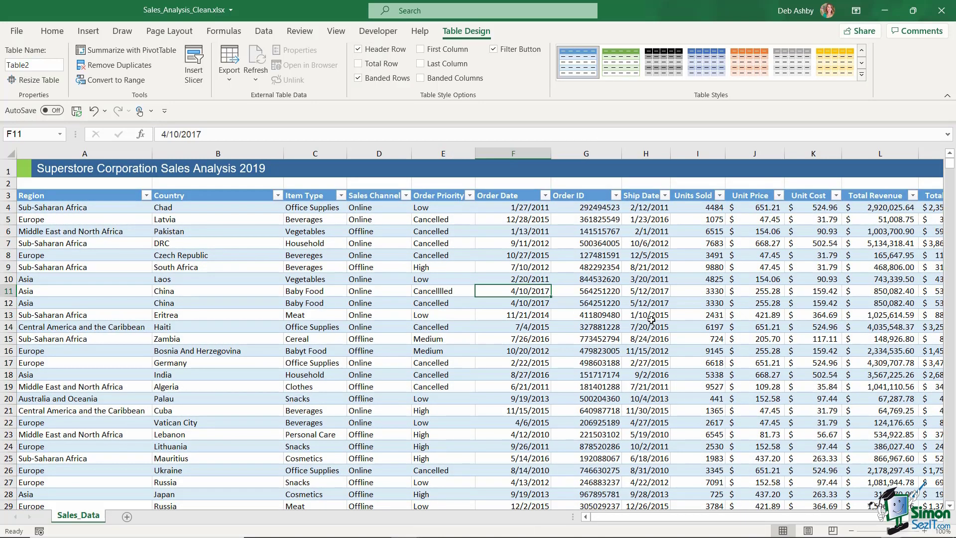
Step: Hide the sales table's header row and show it again
left_click(379, 256)
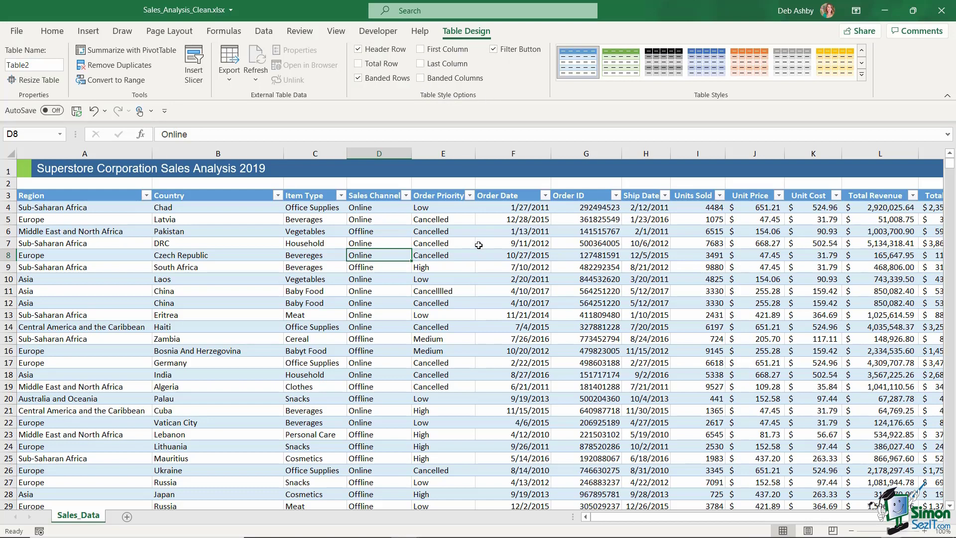
left_click(359, 50)
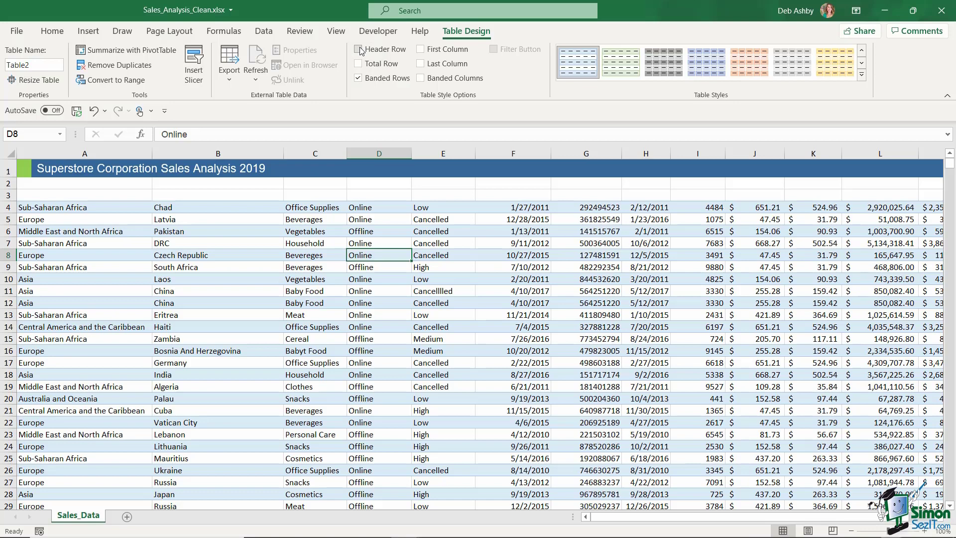
left_click(359, 49)
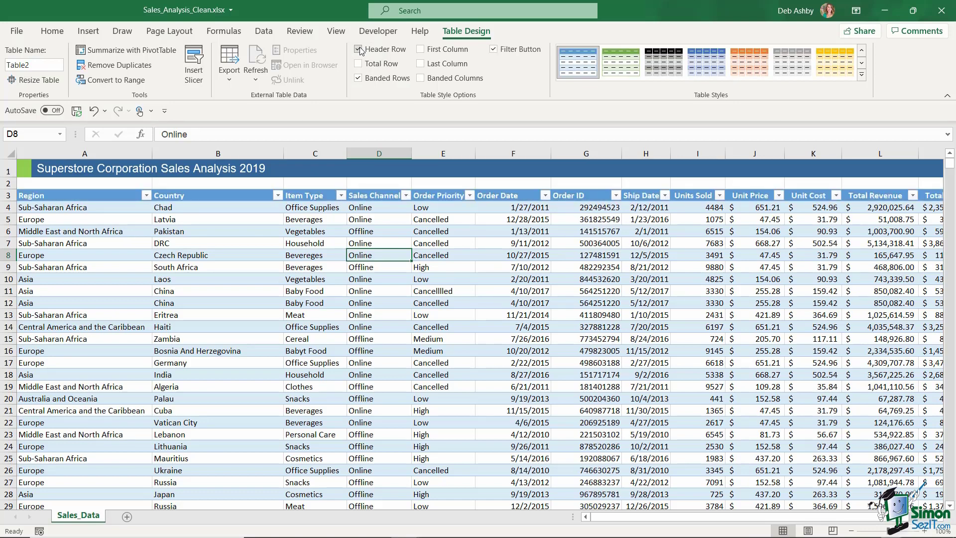
Step: Turn the table's total row on and off again, autofitting the Total Profit column's width
left_click(359, 65)
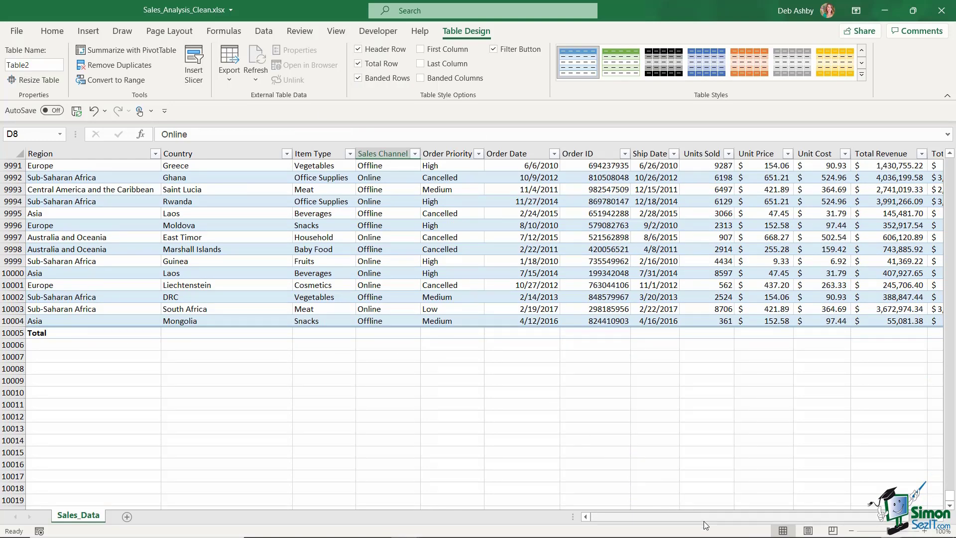
scroll(697, 516, "right", 2)
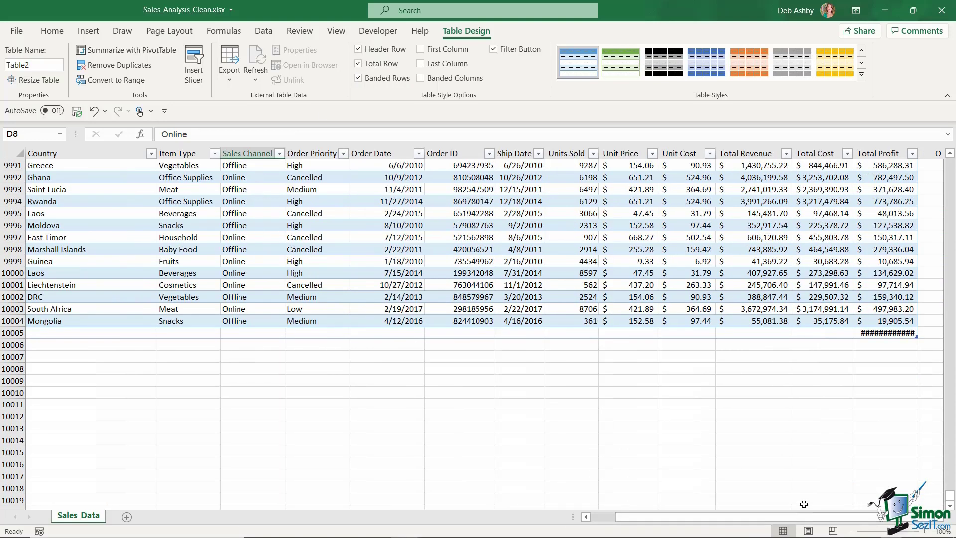
double_click(918, 154)
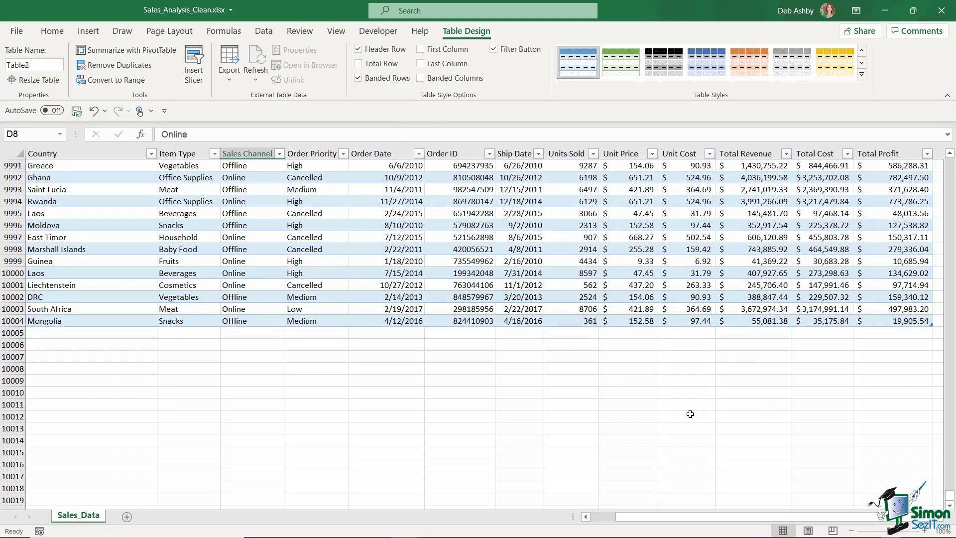
Step: Return to the table's header row and turn off the banded row shading
left_click(602, 307)
key("ctrl+Up")
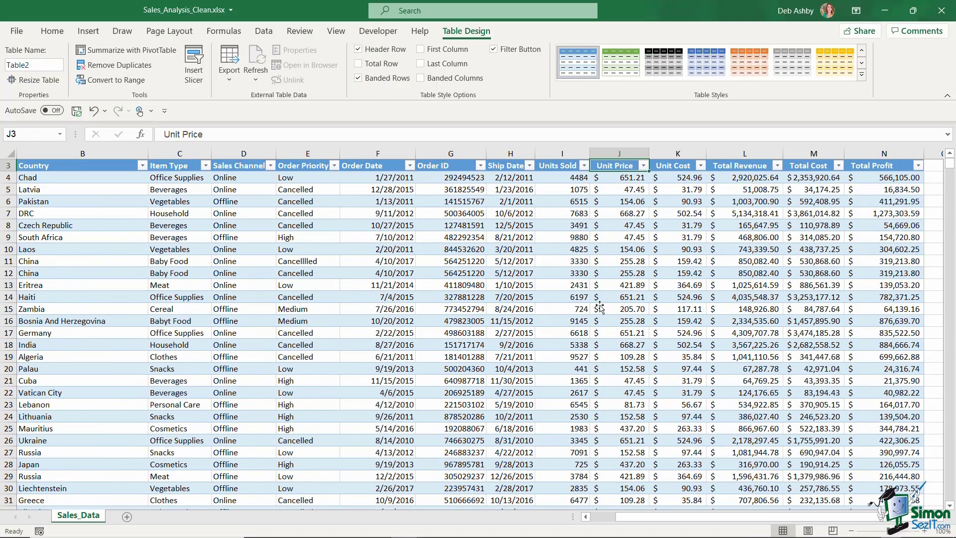
scroll(559, 279, "up", 1)
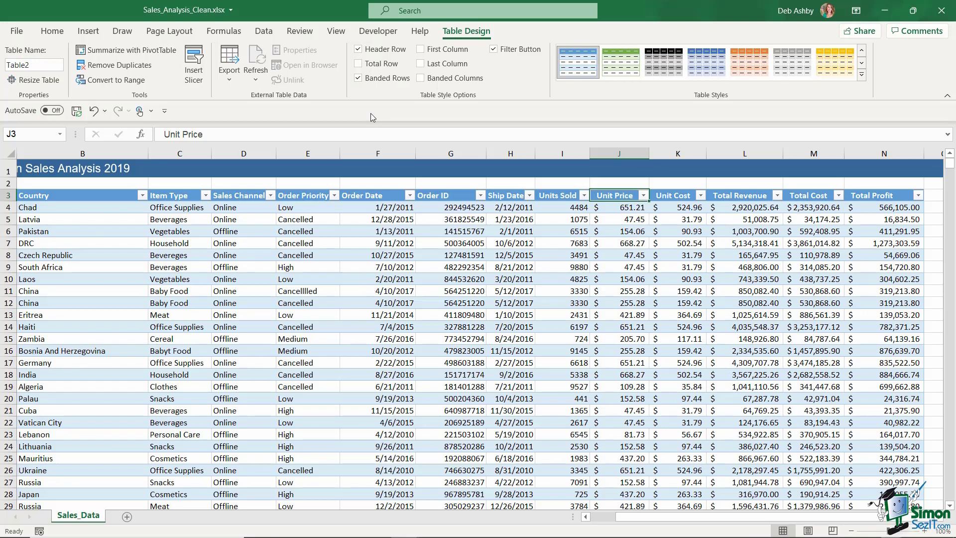
left_click(359, 78)
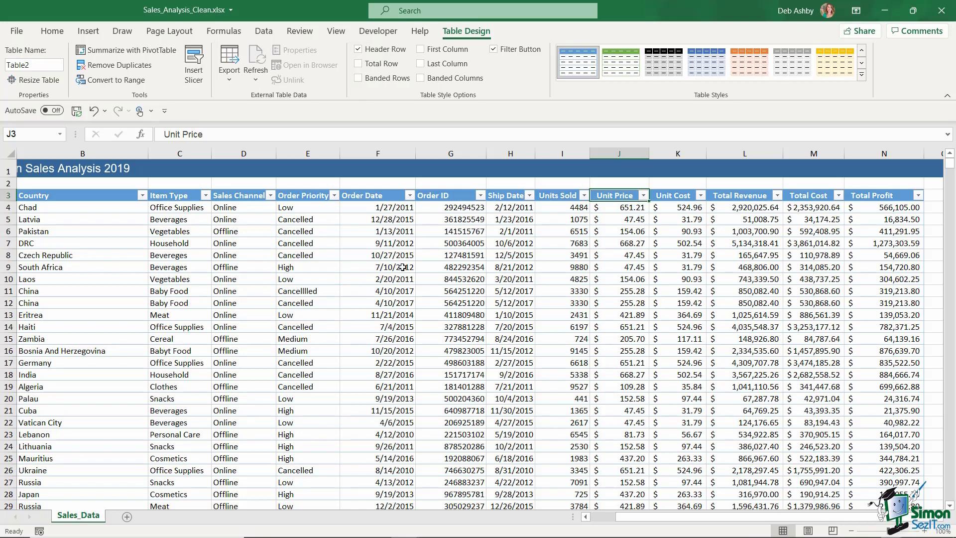
Step: Turn on the First Column emphasis, check the Region column, and turn the emphasis off again
left_click(421, 49)
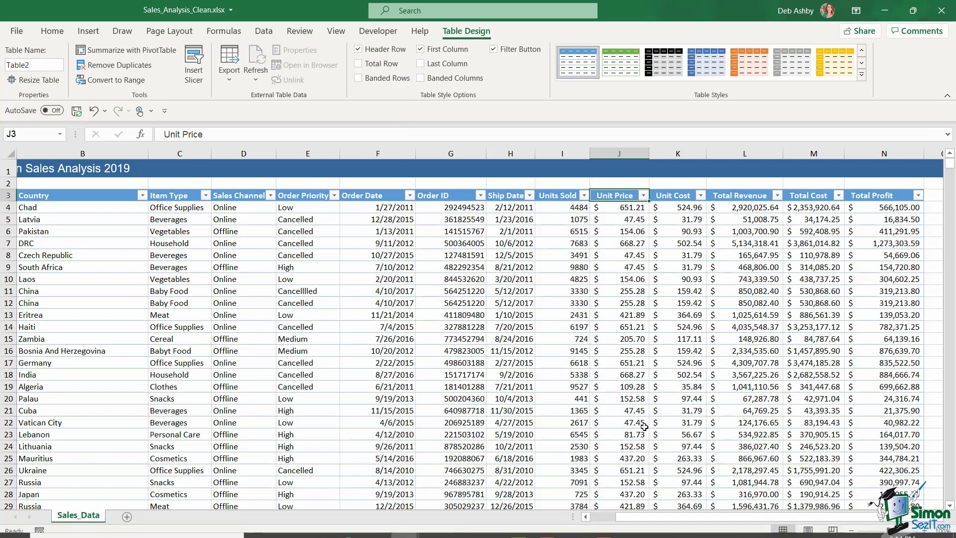
left_click_drag(660, 520, 620, 521)
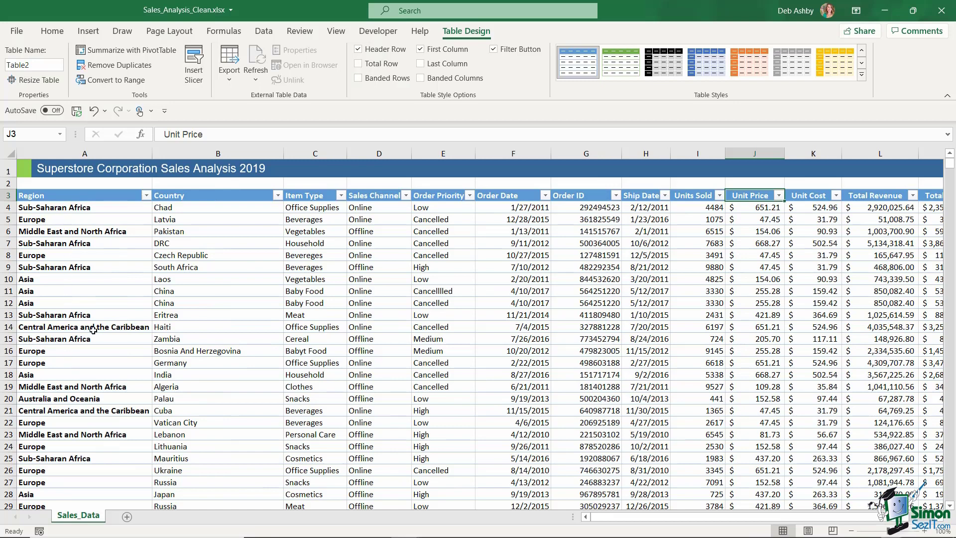
left_click(421, 49)
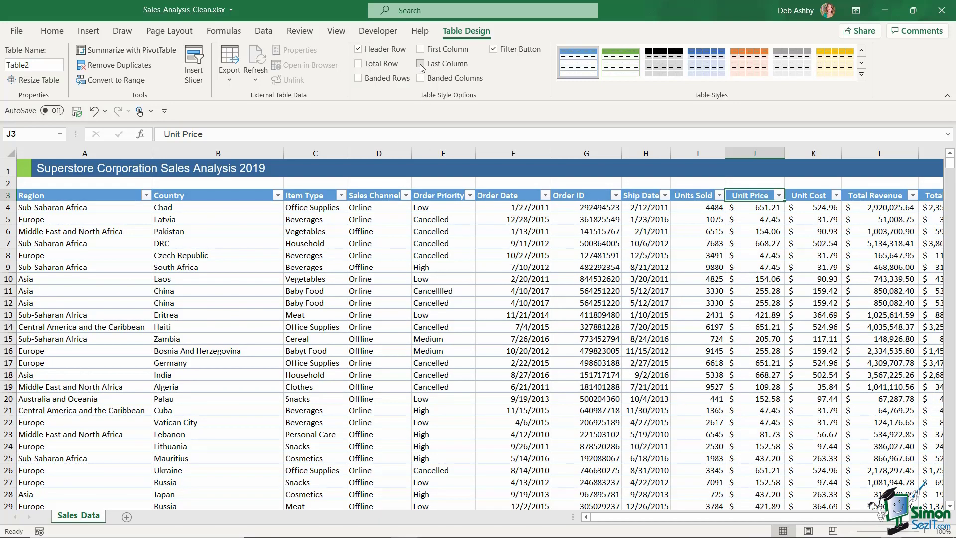
Step: Turn on the Last Column emphasis, check the Total Profit column, and turn the emphasis off again
left_click(421, 65)
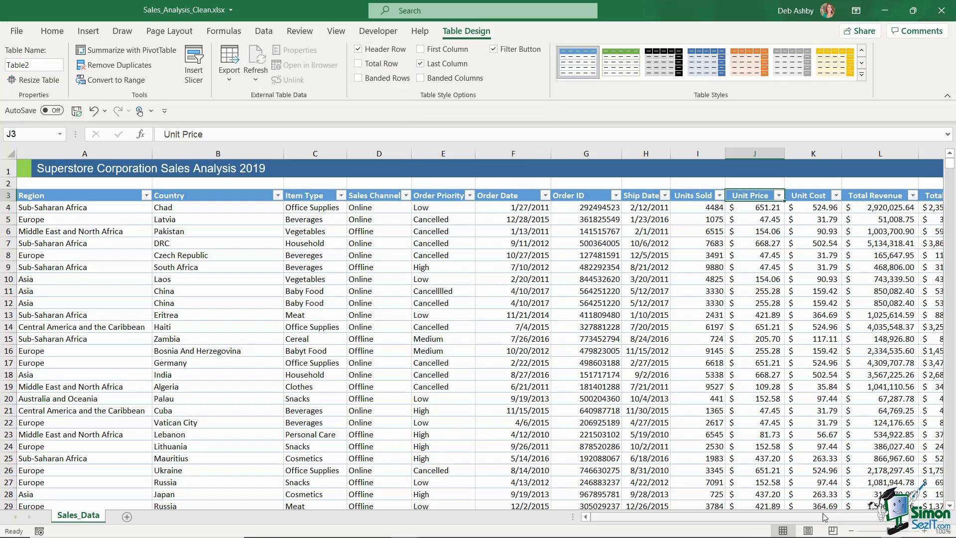
scroll(824, 522, "right", 1)
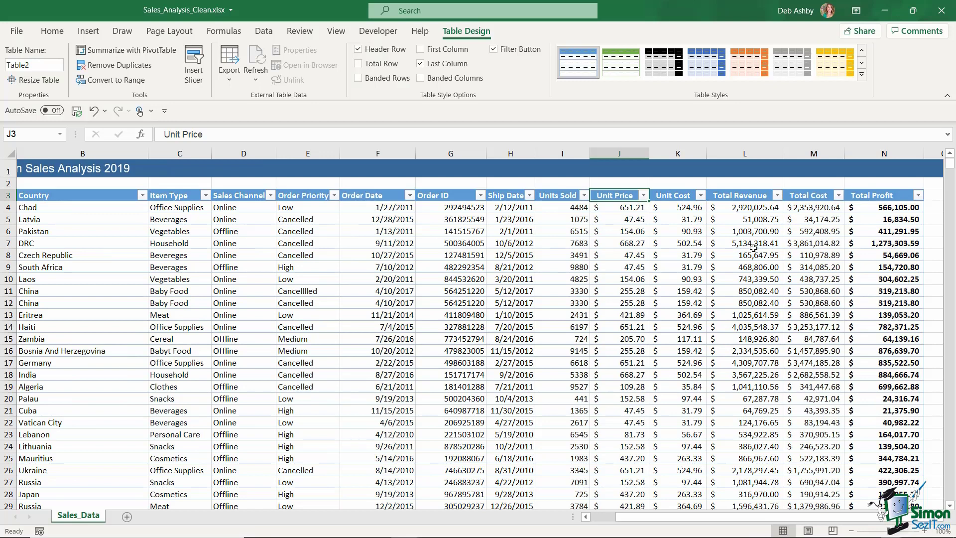
left_click(421, 64)
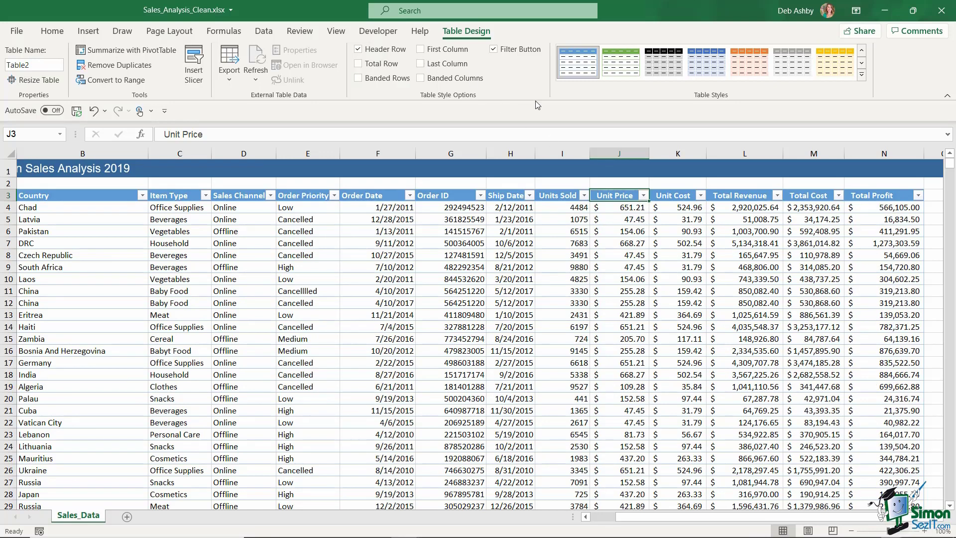
Step: Apply banded column shading to the sales table and remove it again
scroll(623, 349, "left", 2)
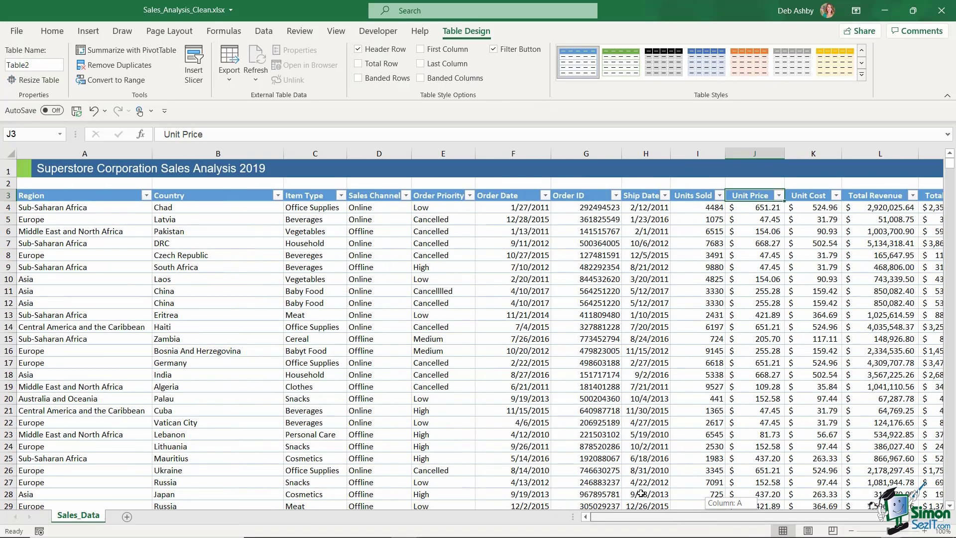
left_click(421, 78)
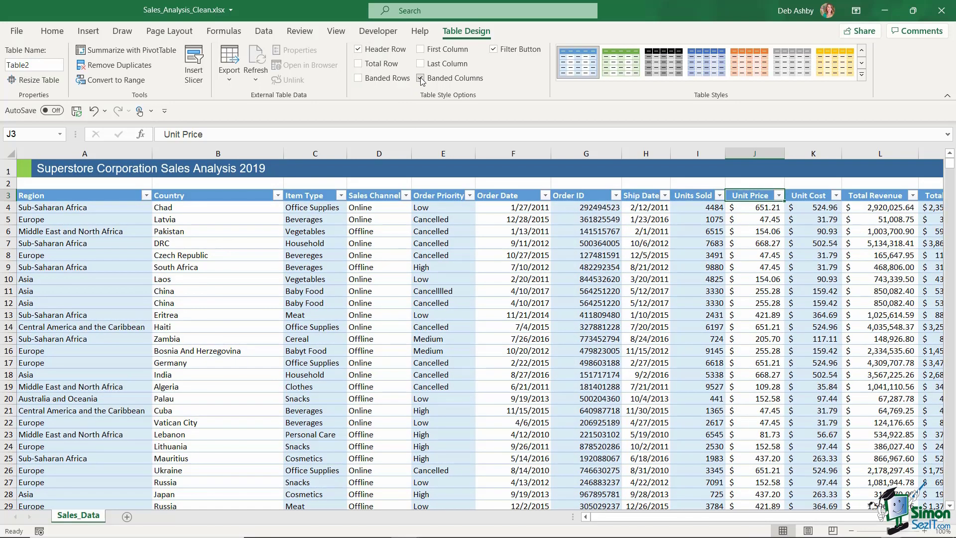
left_click(421, 78)
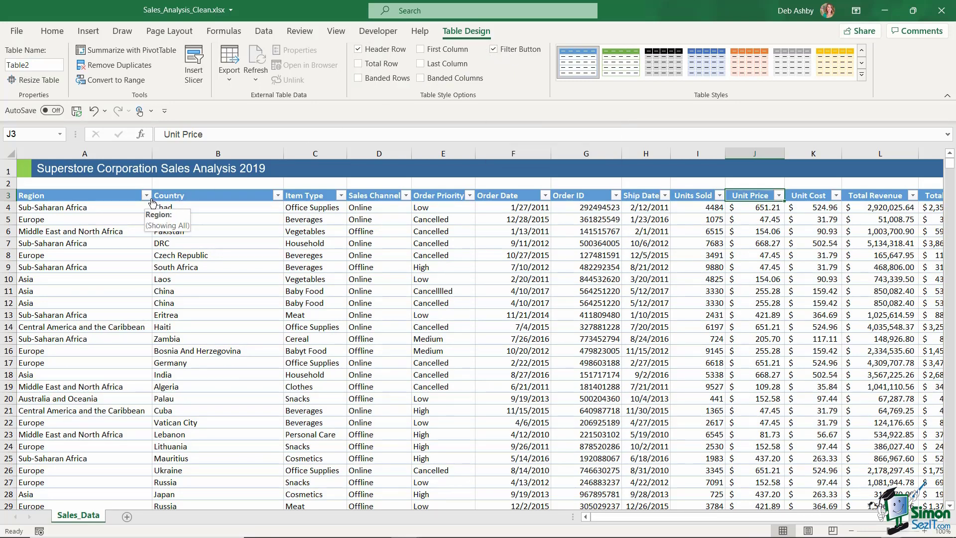
Step: Examine the sort and text filter options of the Country column, and close them without applying any
left_click(279, 197)
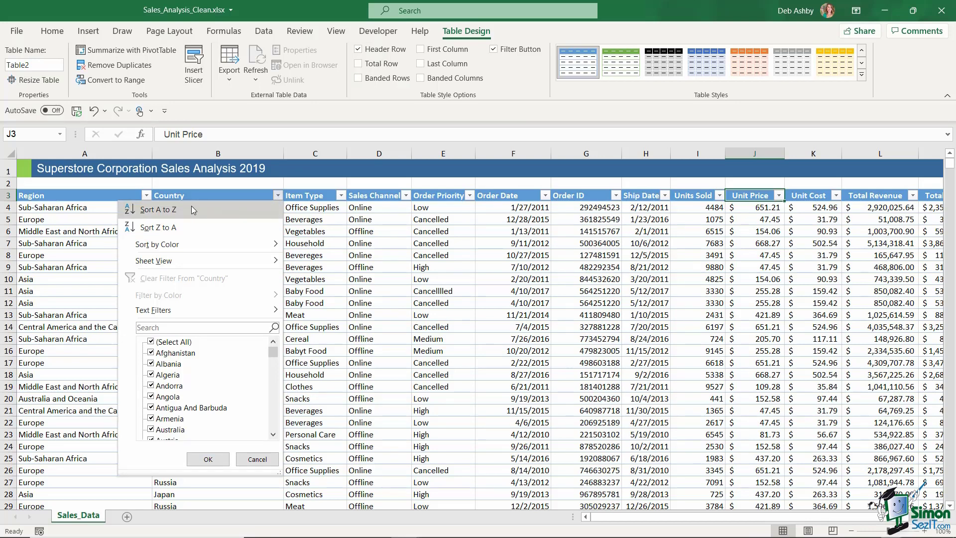
mouse_move(160, 313)
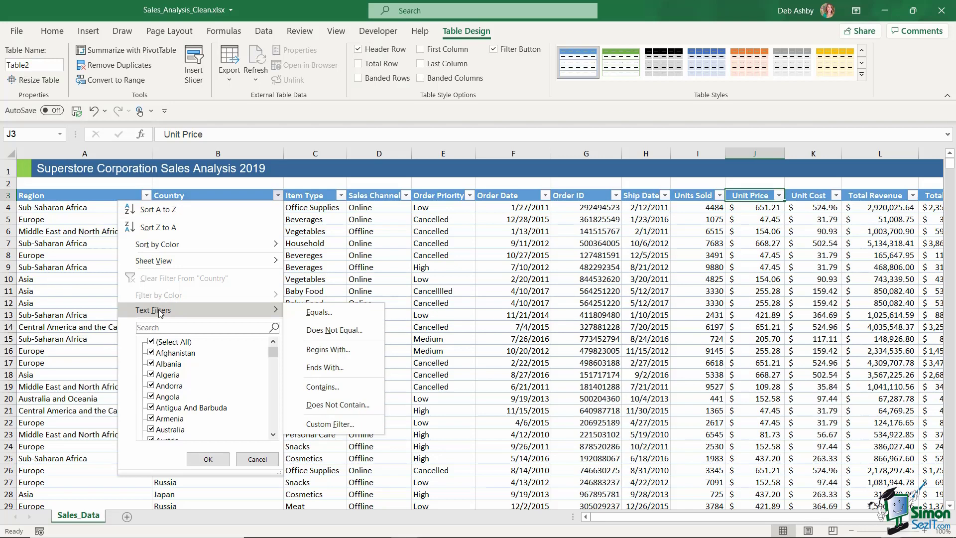
left_click(305, 213)
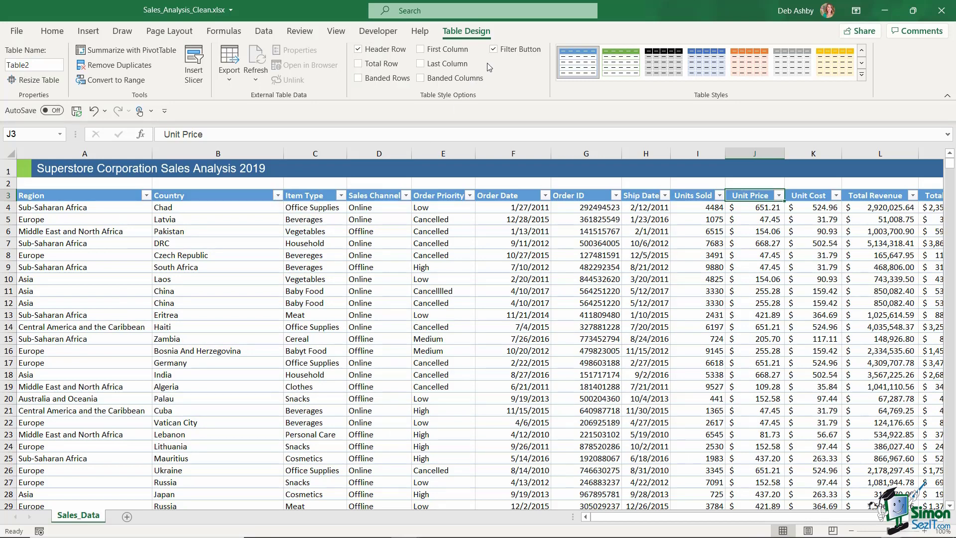
Step: Hide the filter buttons in the table's header row and show them again
left_click(494, 49)
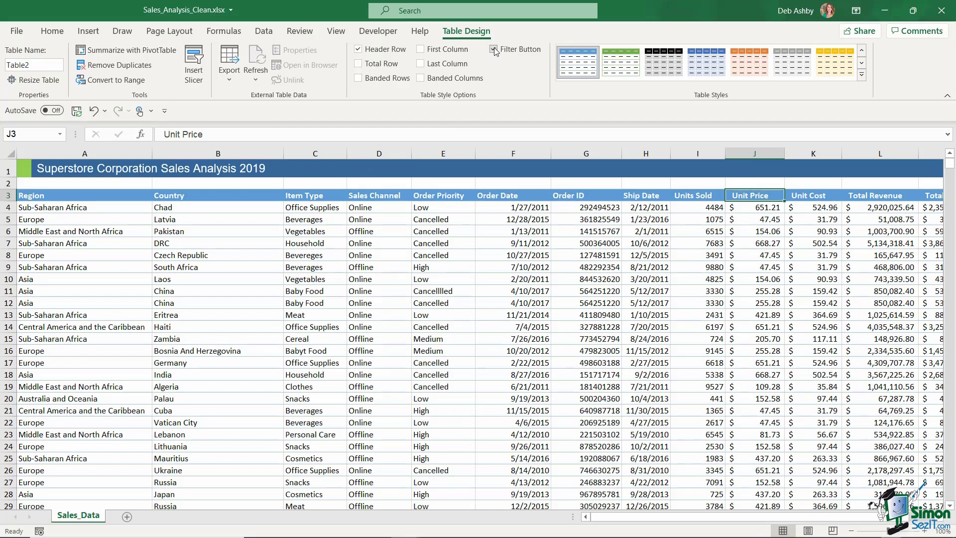
left_click(494, 49)
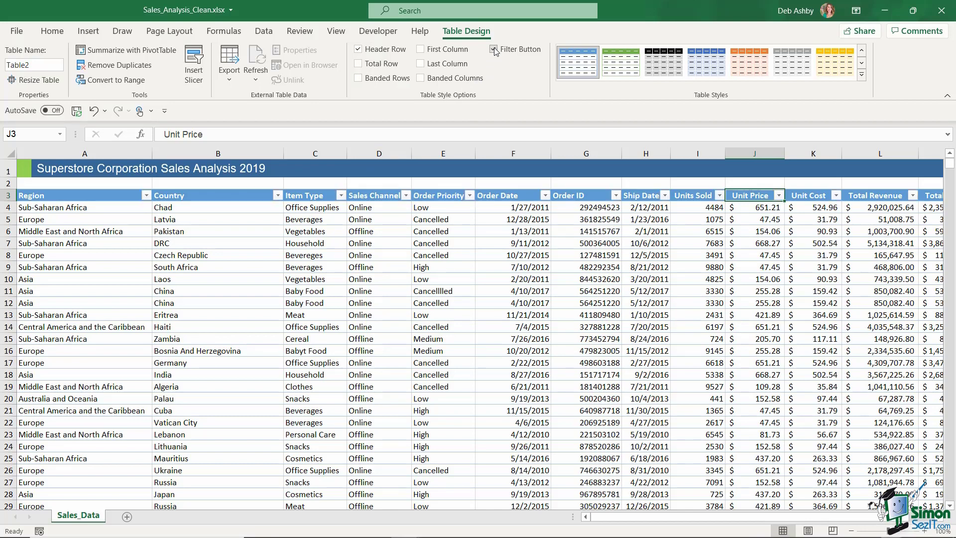
left_click(199, 243)
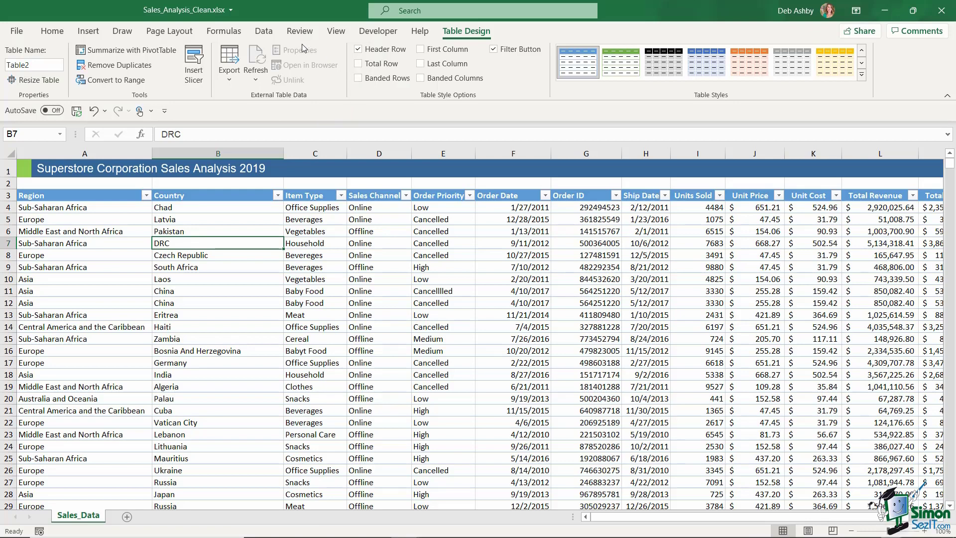
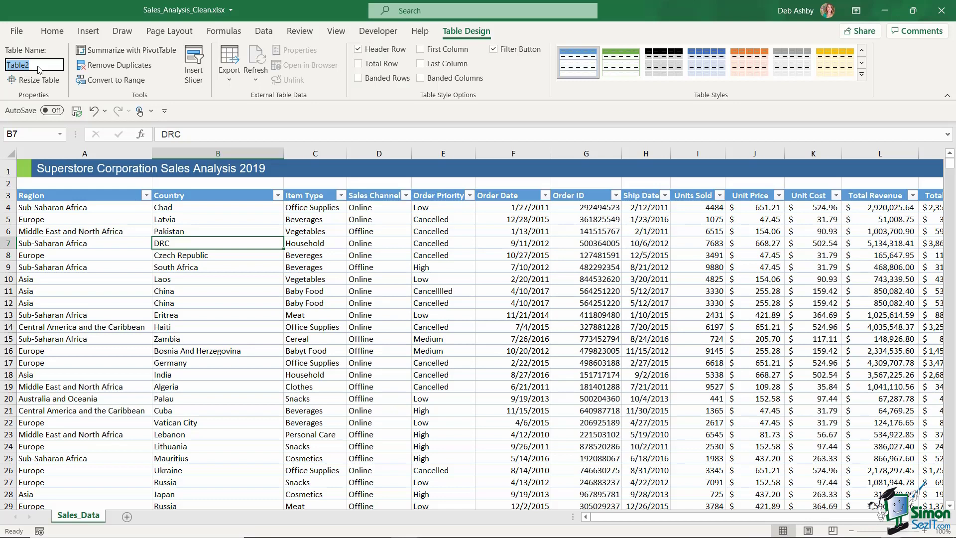
Step: Rename the sales table as Sales_Data
type("Sales_Data")
key("Return")
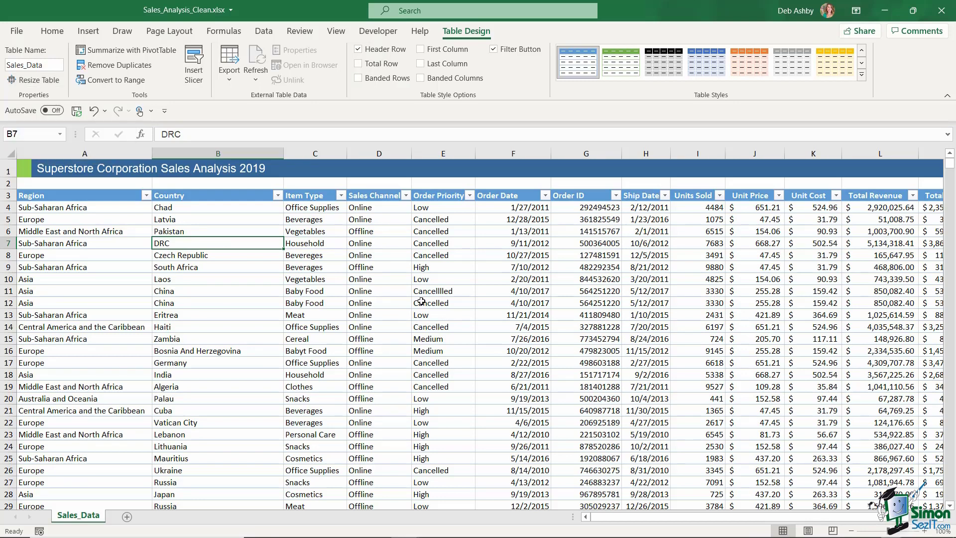
left_click(436, 266)
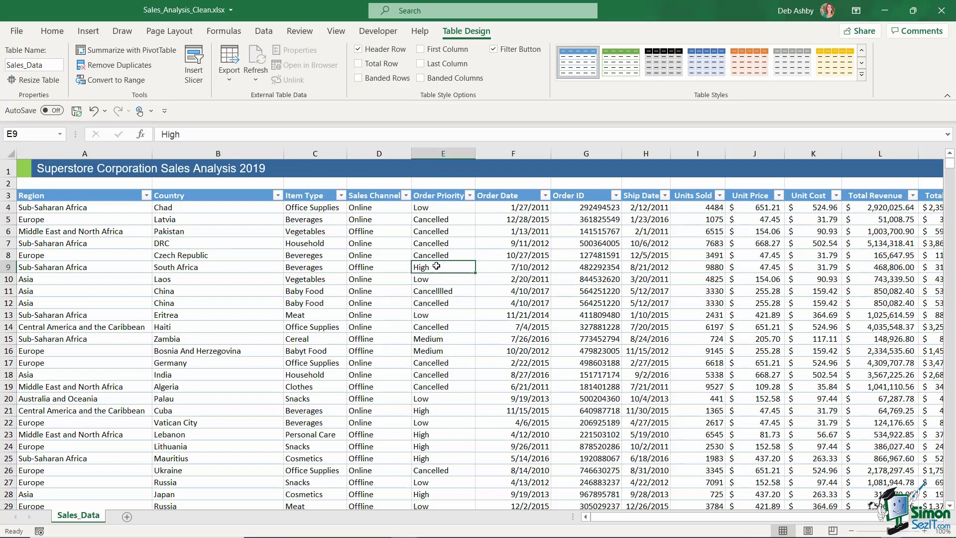